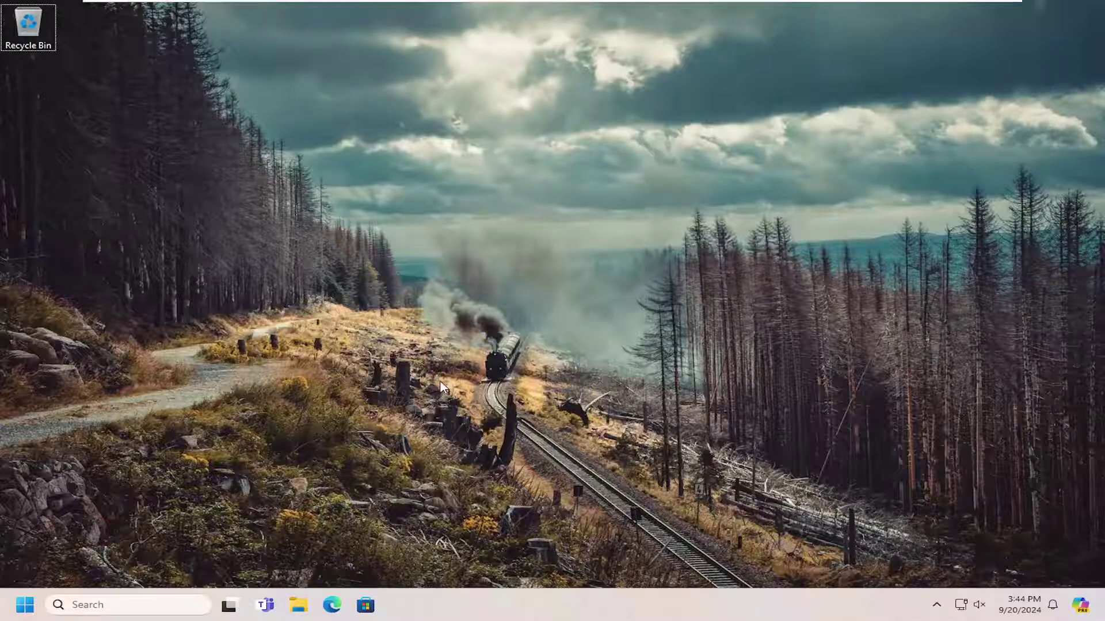
Step: Open the Start menu to search for "file explorer options"
{"action": "left_click", "coordinate": [24, 606]}
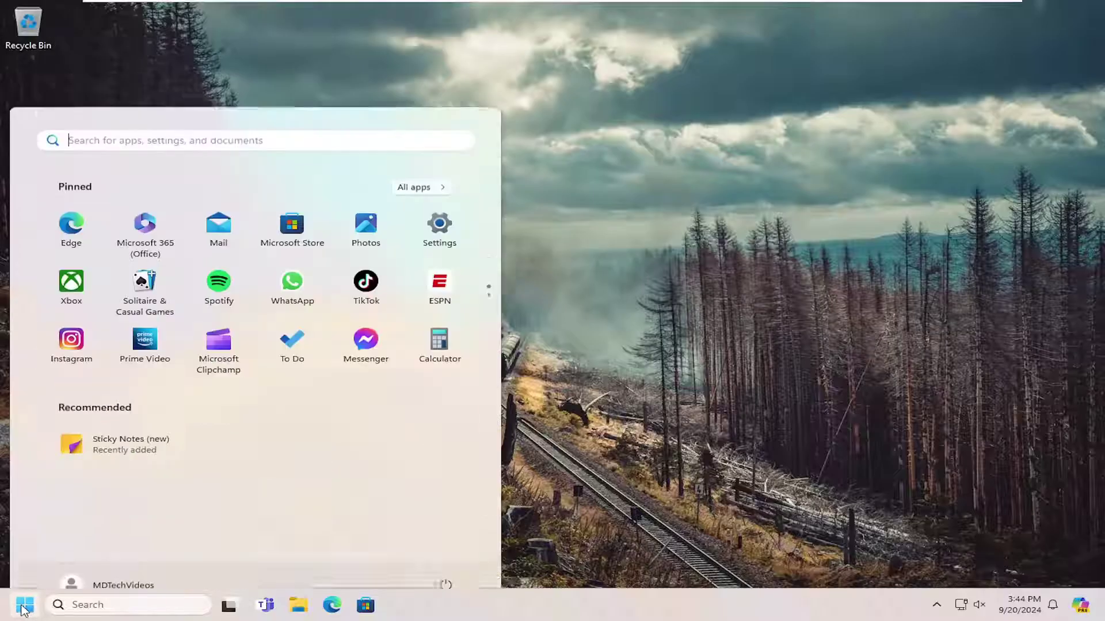
{"action": "type", "text": "file explorer "}
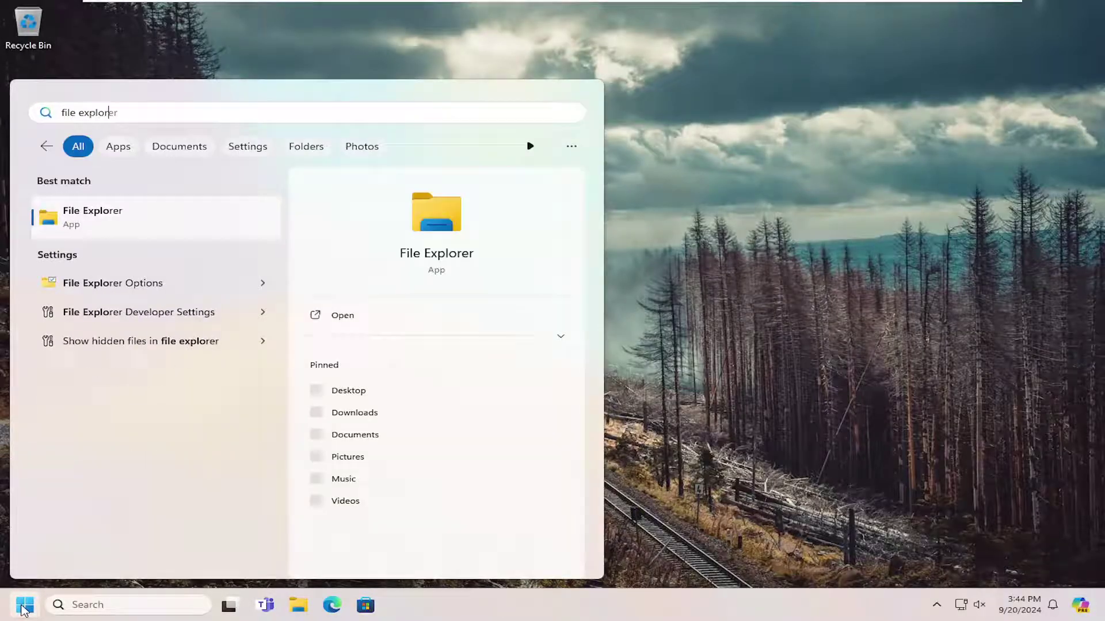
{"action": "type", "text": "options"}
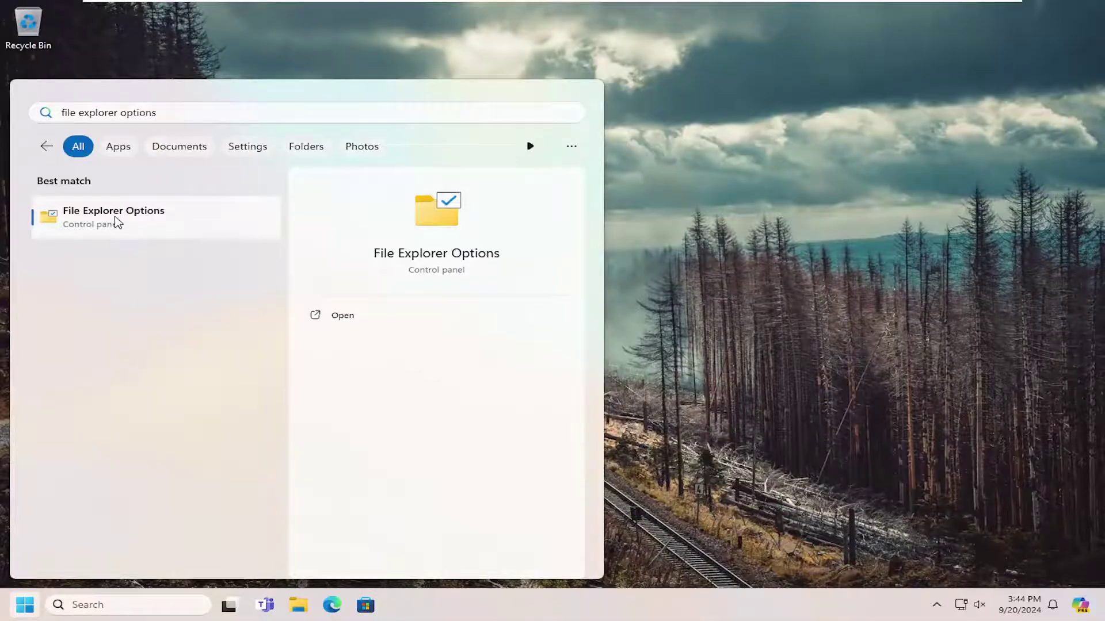
Step: Use Reset Folders on File Explorer Options' View tab and confirm with Yes
{"action": "left_click", "coordinate": [117, 221]}
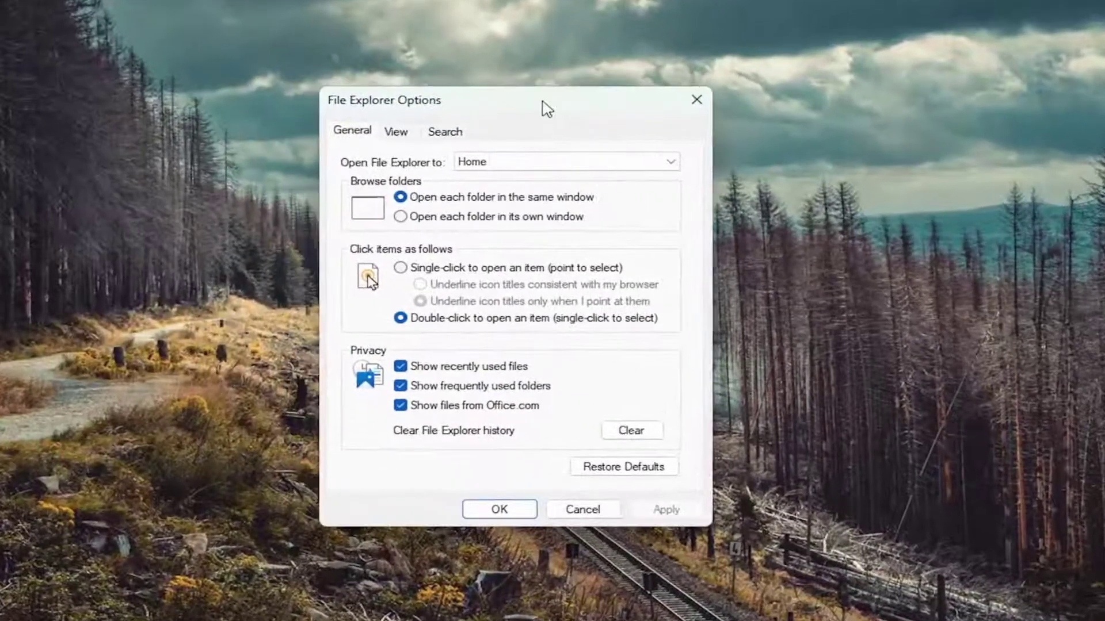
{"action": "left_click", "coordinate": [413, 135]}
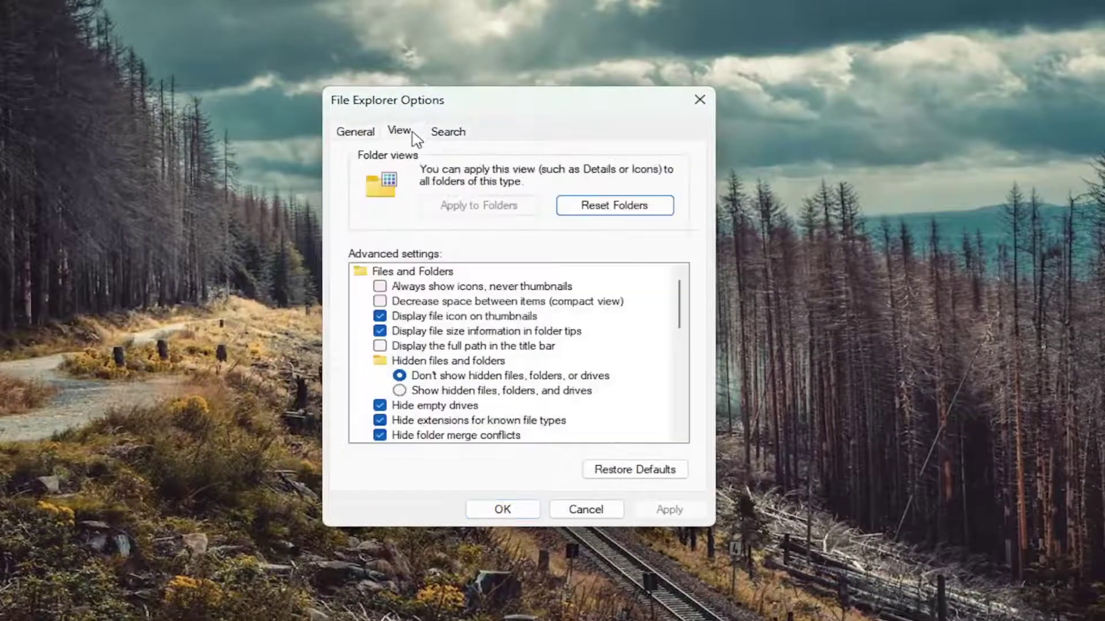
{"action": "left_click", "coordinate": [596, 208]}
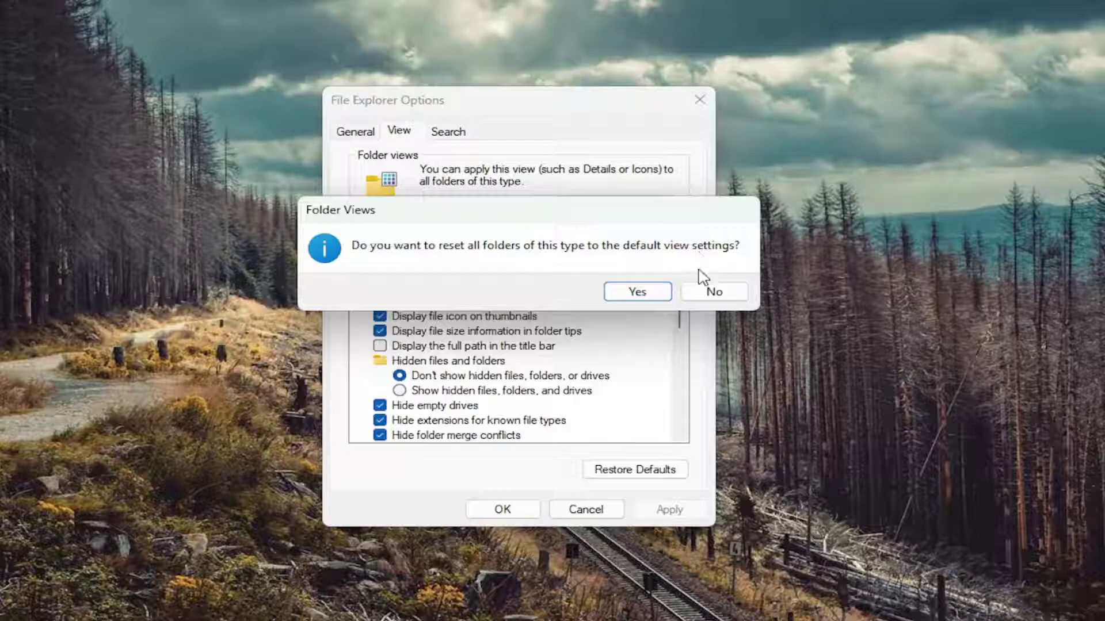
{"action": "left_click", "coordinate": [639, 292]}
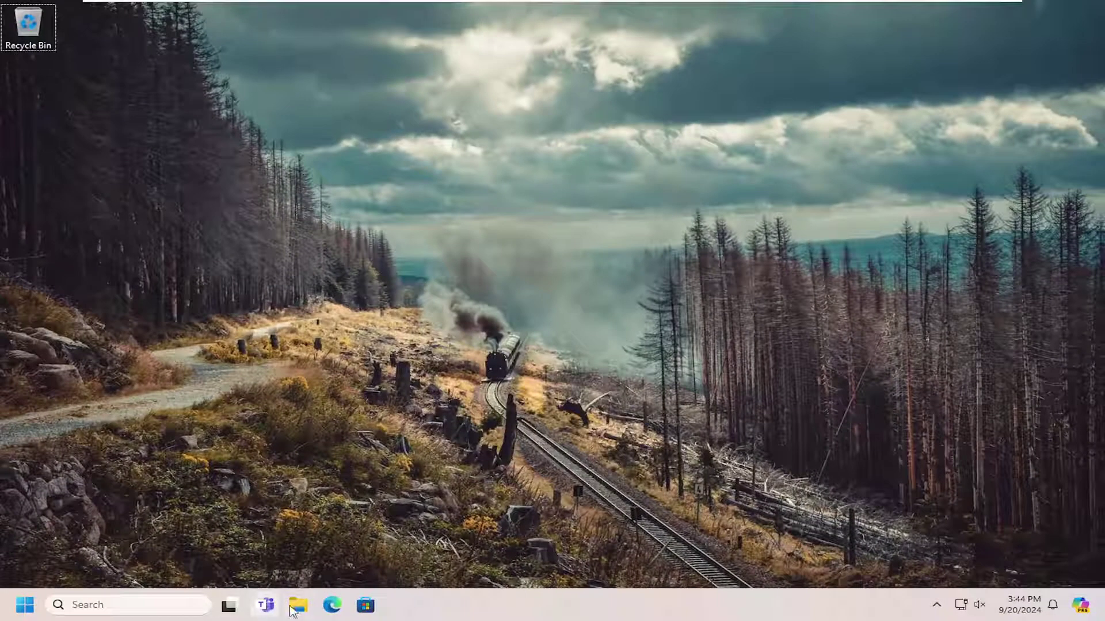
{"action": "left_click", "coordinate": [292, 607]}
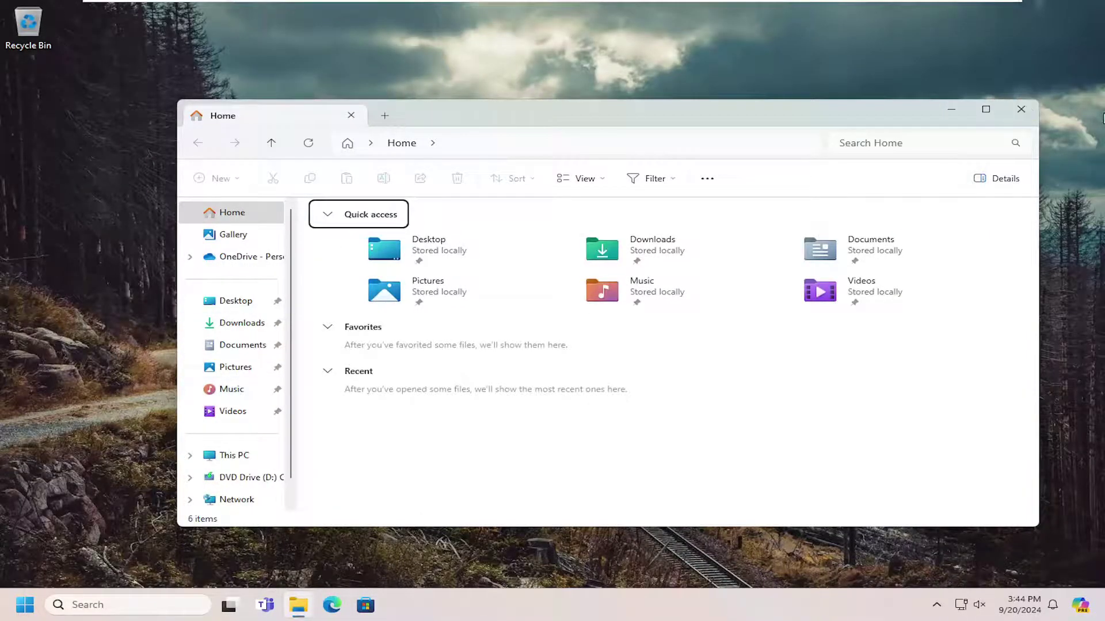
{"action": "left_click", "coordinate": [1020, 109]}
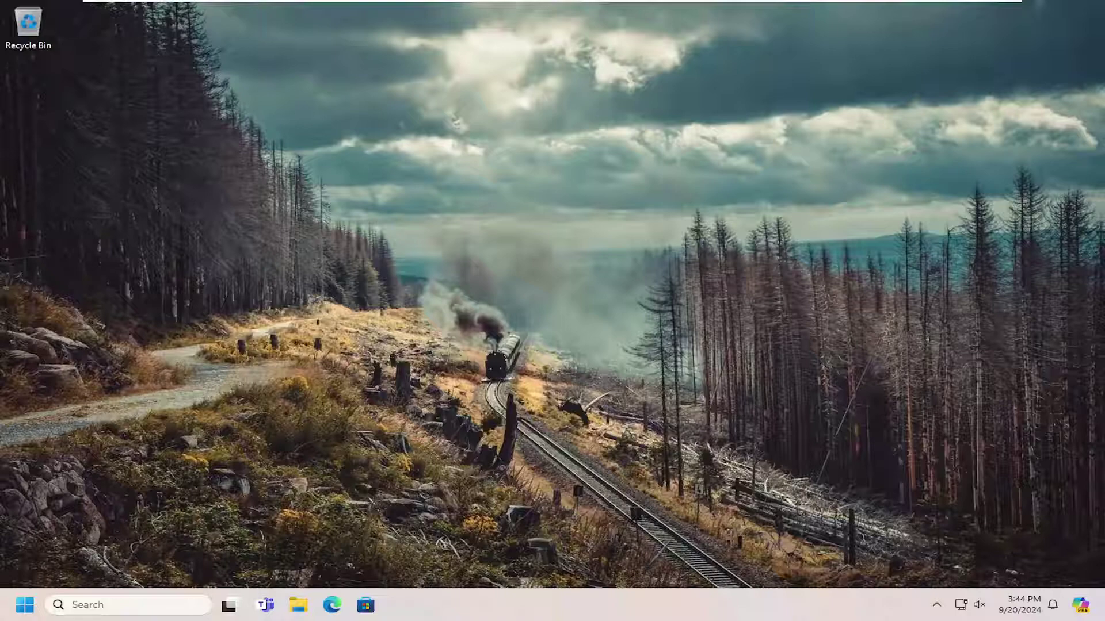